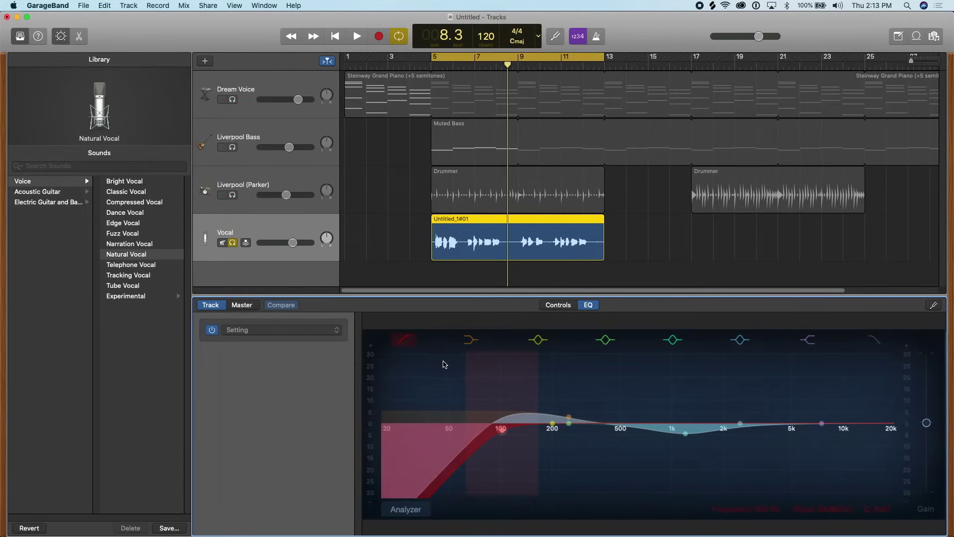
Disable the Vocal EQ's low cut, low shelf and peak bands near 200 Hz and 1 kHz
click(413, 346)
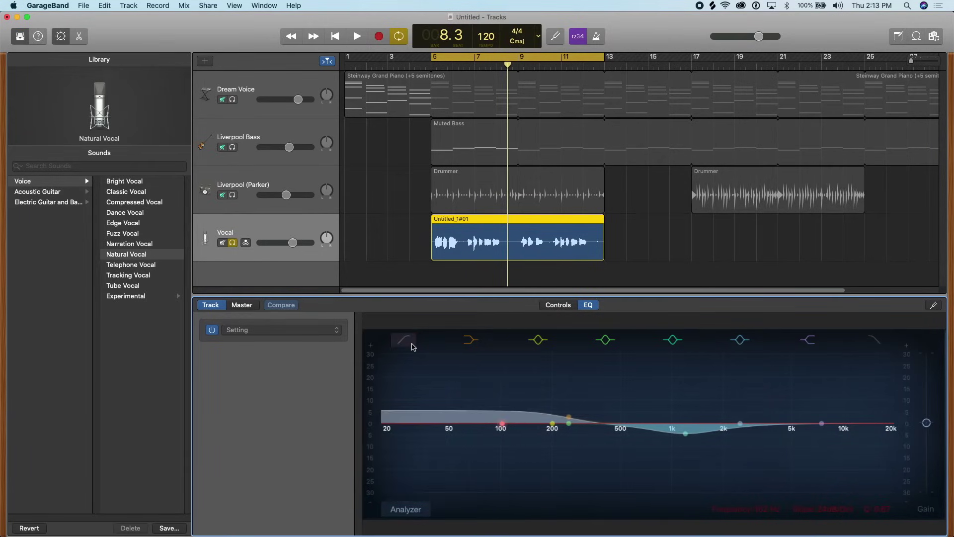
click(539, 340)
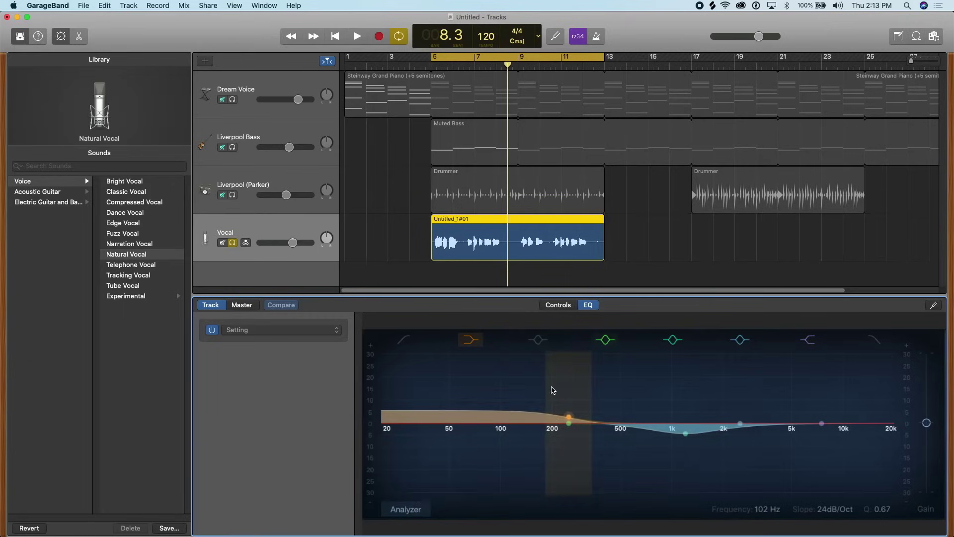
click(474, 343)
click(672, 340)
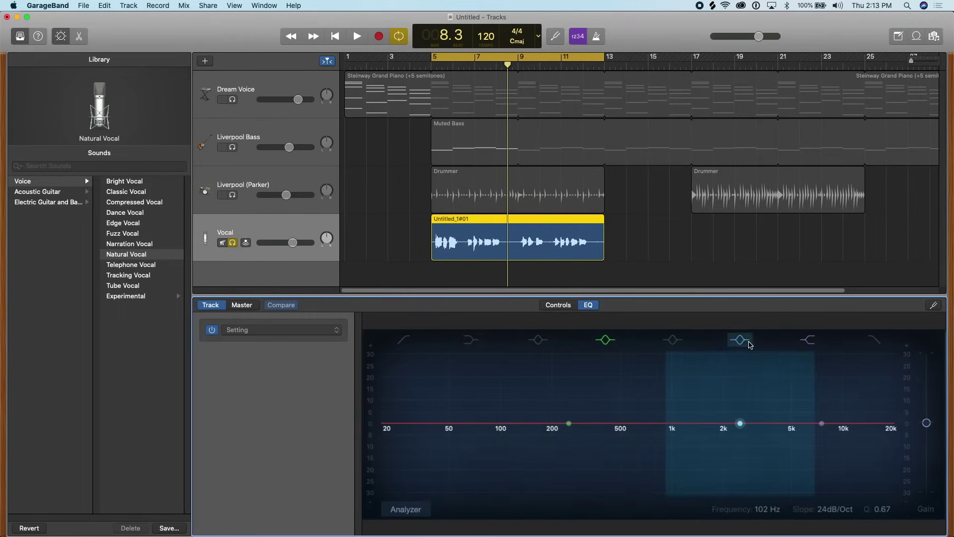
click(748, 344)
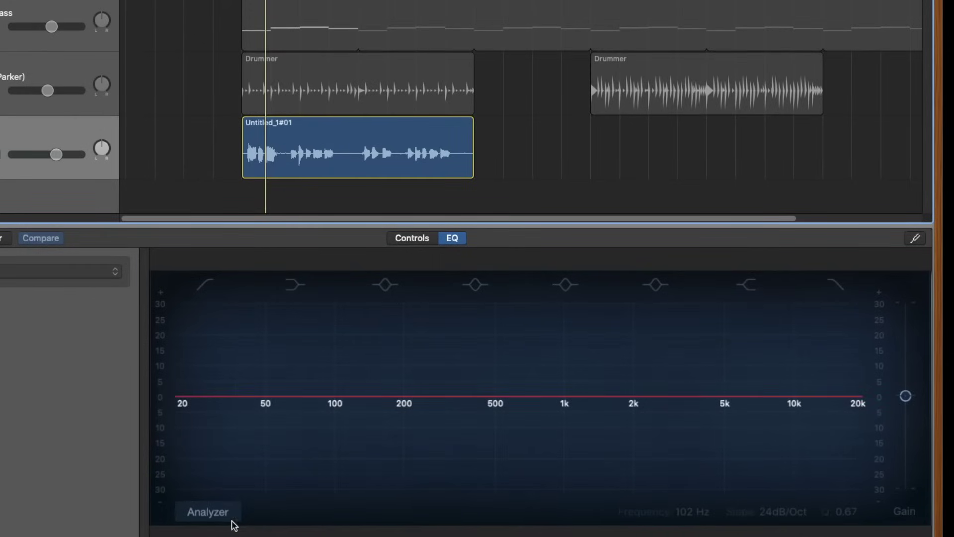
Turn on the EQ analyzer and briefly play the vocal to view its spectrum
click(229, 517)
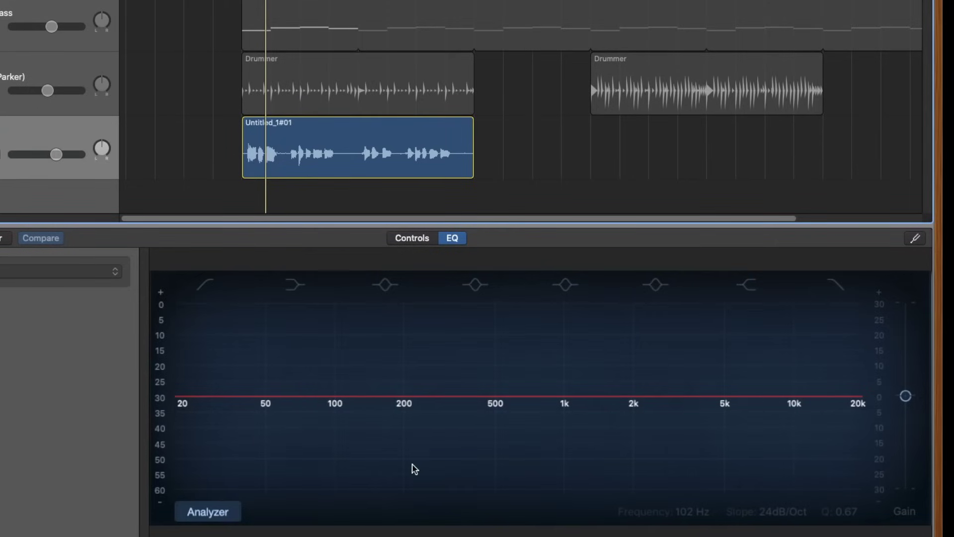
key(space)
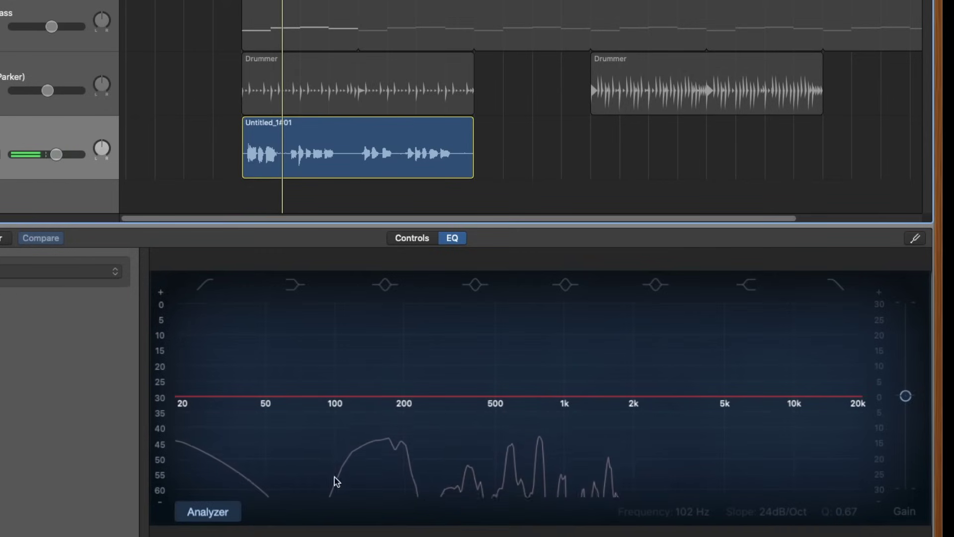
key(space)
key(space)
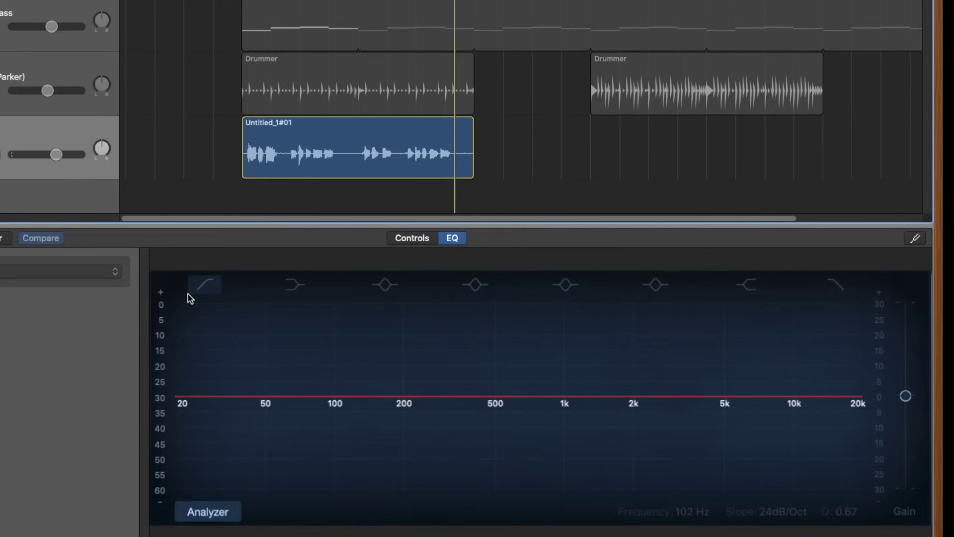
Enable the vocal low cut and sweep it up to about 4150 Hz, then play back
click(214, 285)
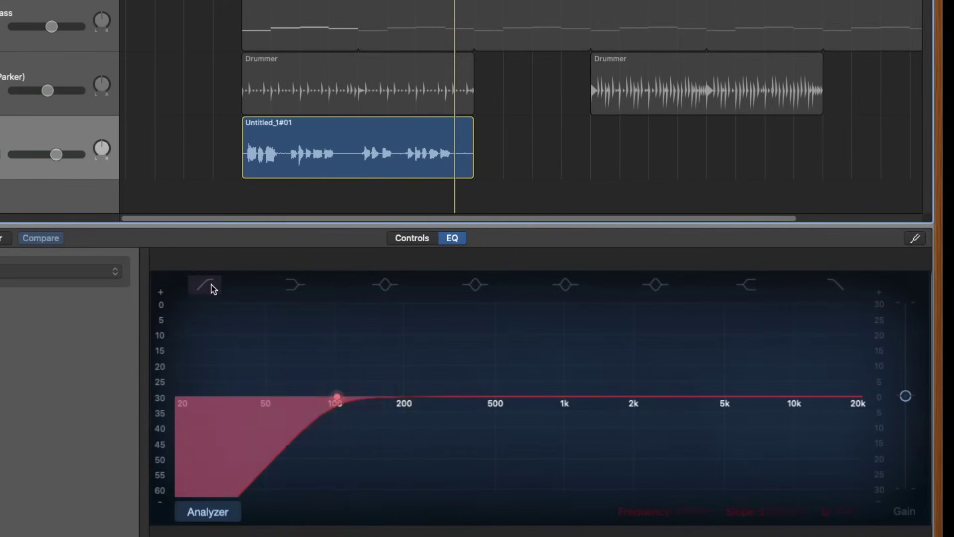
click(213, 285)
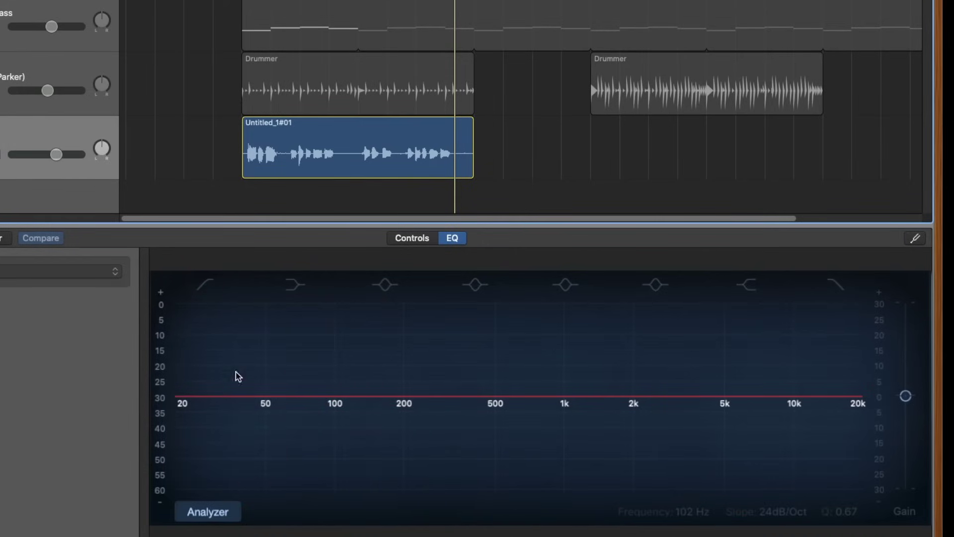
click(213, 291)
mouse_move(333, 404)
mouse_down()
mouse_move(192, 402)
mouse_move(844, 401)
mouse_move(269, 413)
mouse_move(374, 405)
mouse_up()
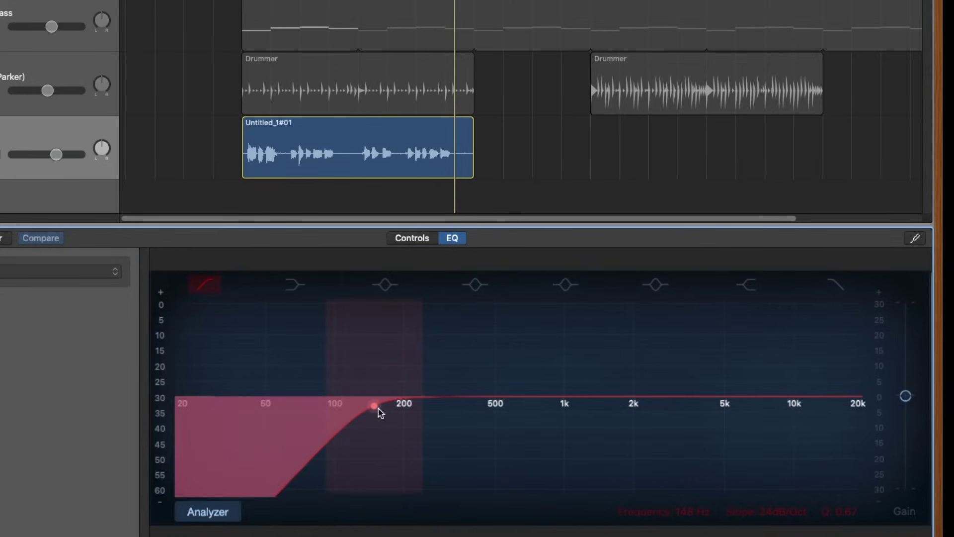
drag(376, 407, 761, 407)
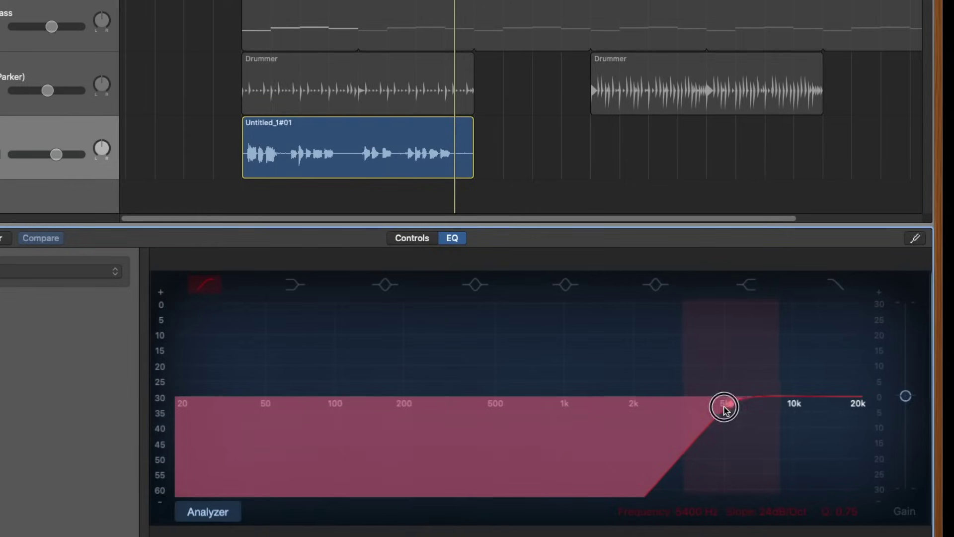
drag(725, 410, 700, 409)
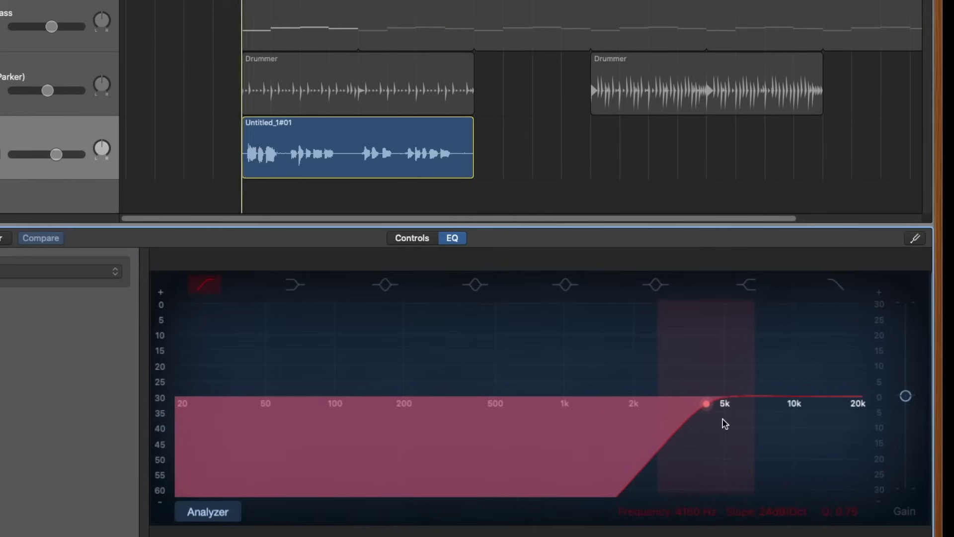
key(space)
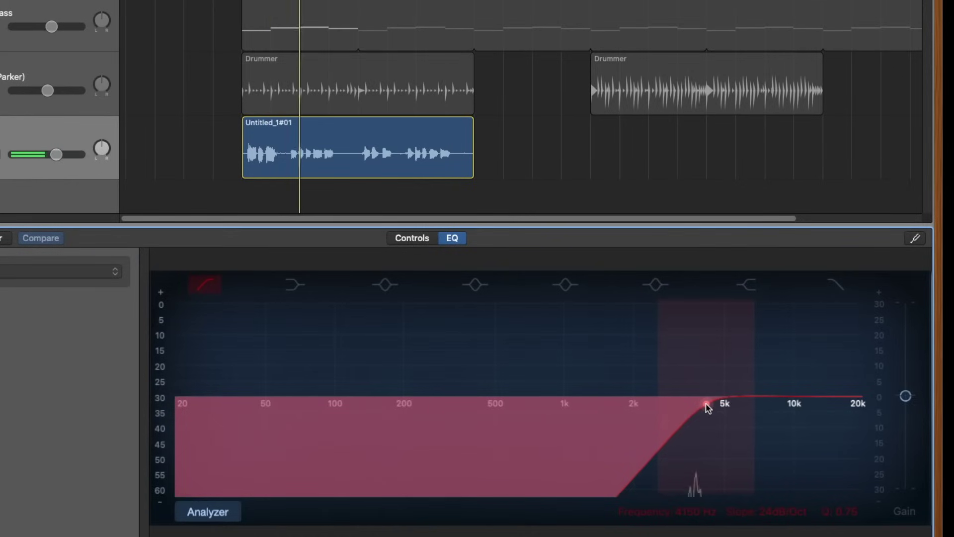
Bring the vocal low cut down to about 170 Hz and add a deep mid cut near 580 Hz
drag(708, 408, 557, 405)
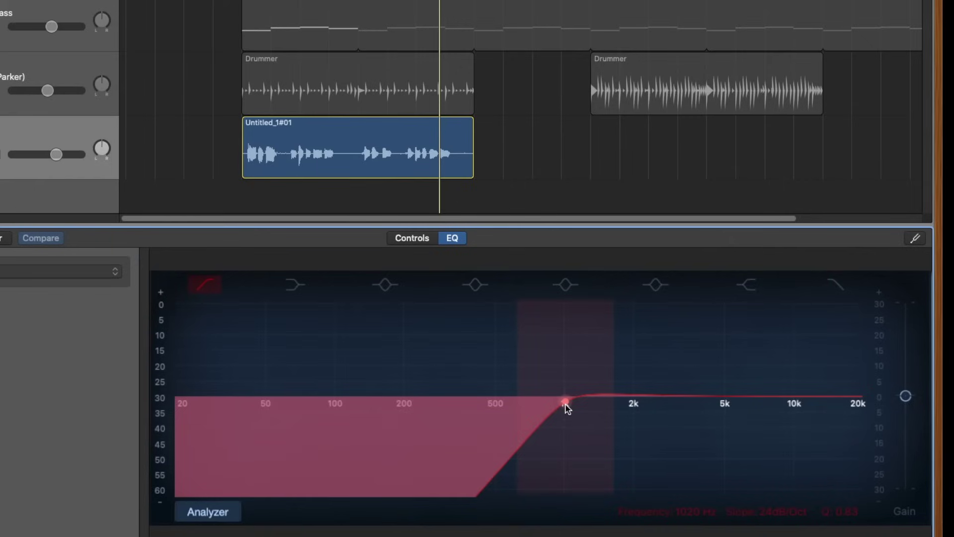
drag(565, 407, 345, 409)
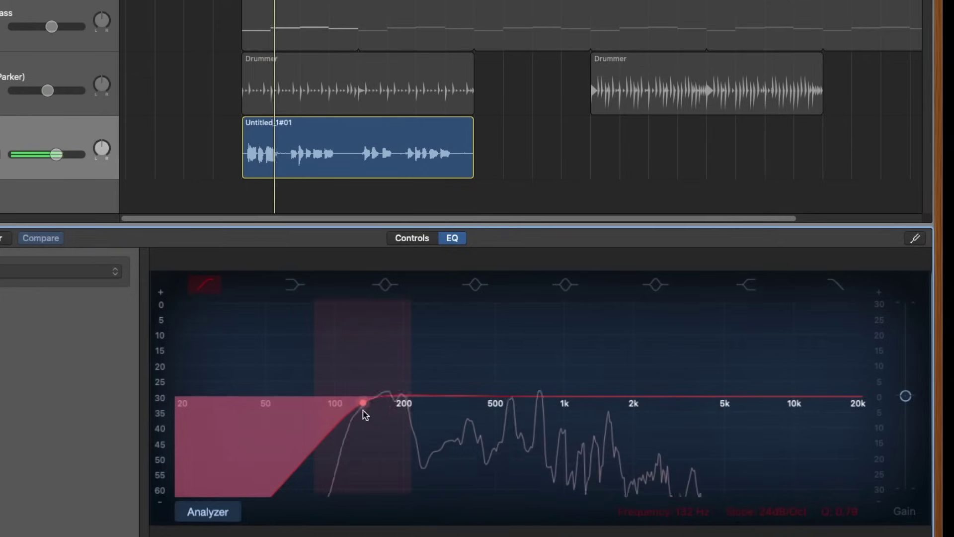
drag(364, 410, 396, 405)
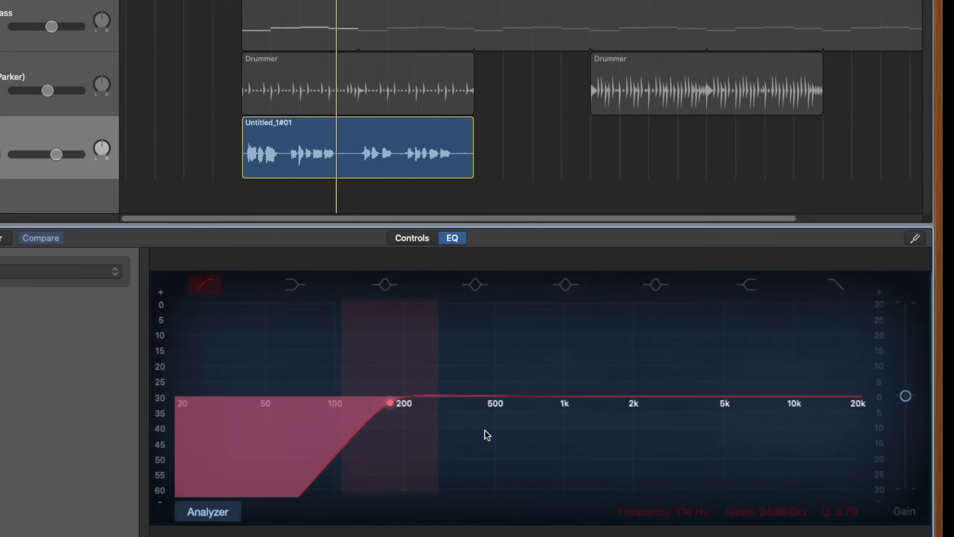
drag(495, 396, 515, 490)
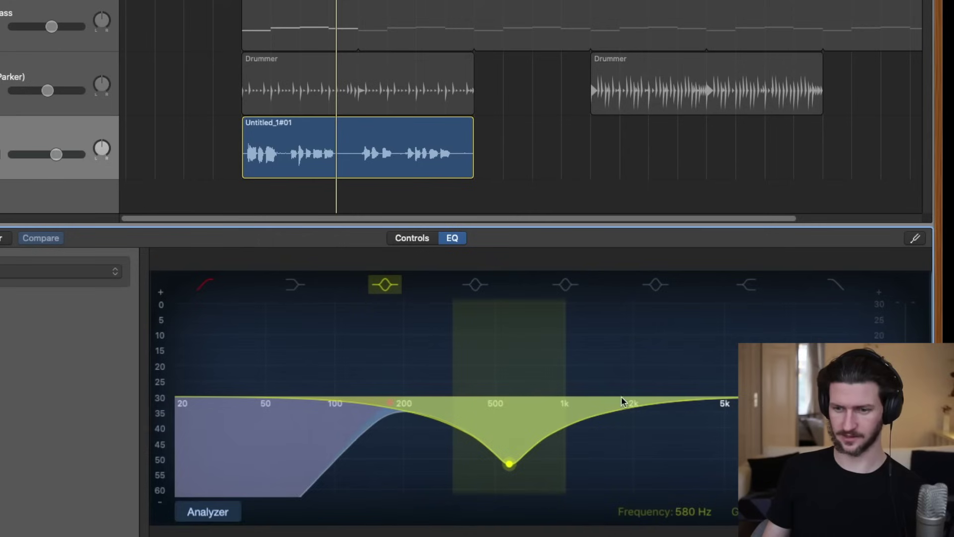
Turn the mid band into a +12 dB boost at 1020 Hz, fine-tuning it during playback
drag(517, 465, 511, 300)
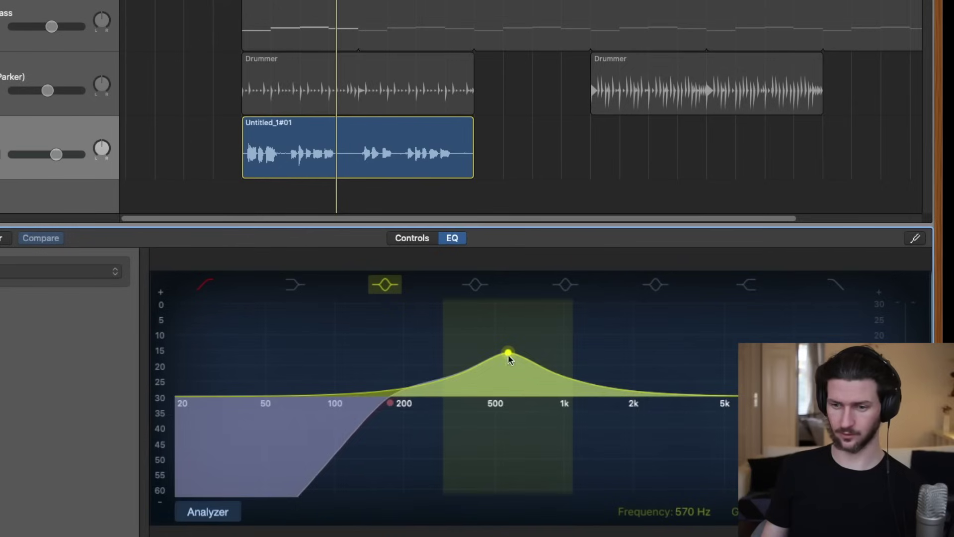
drag(509, 355, 506, 287)
drag(505, 326, 557, 388)
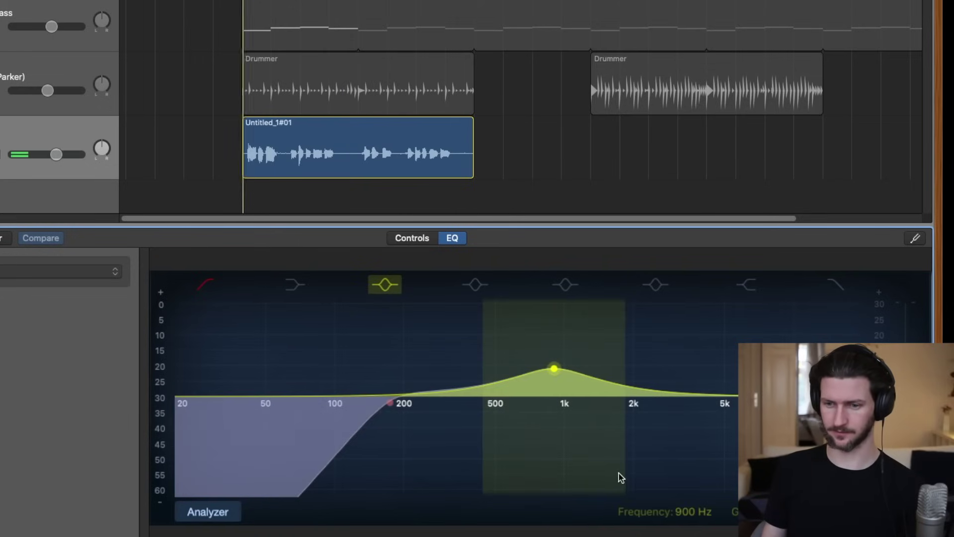
key(space)
drag(554, 367, 549, 348)
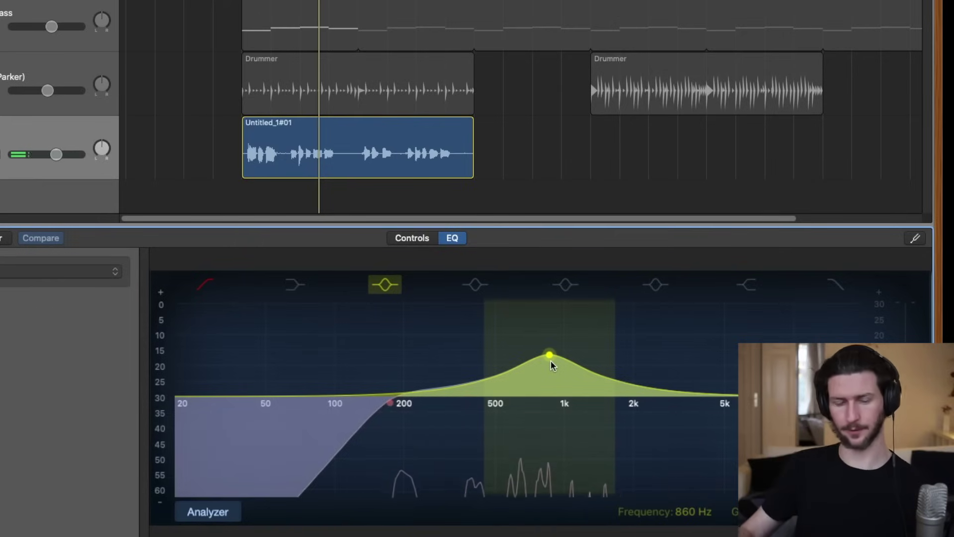
drag(550, 354, 564, 401)
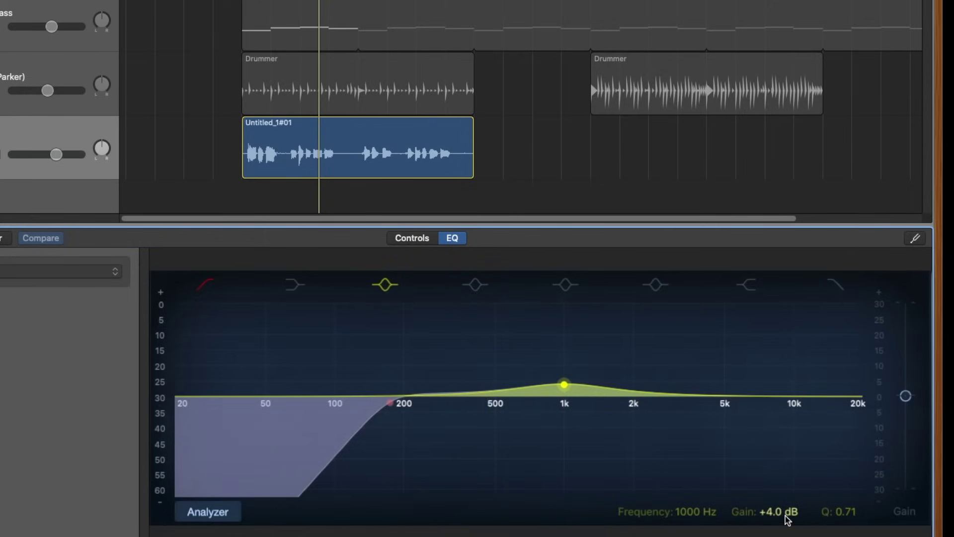
drag(564, 387, 564, 350)
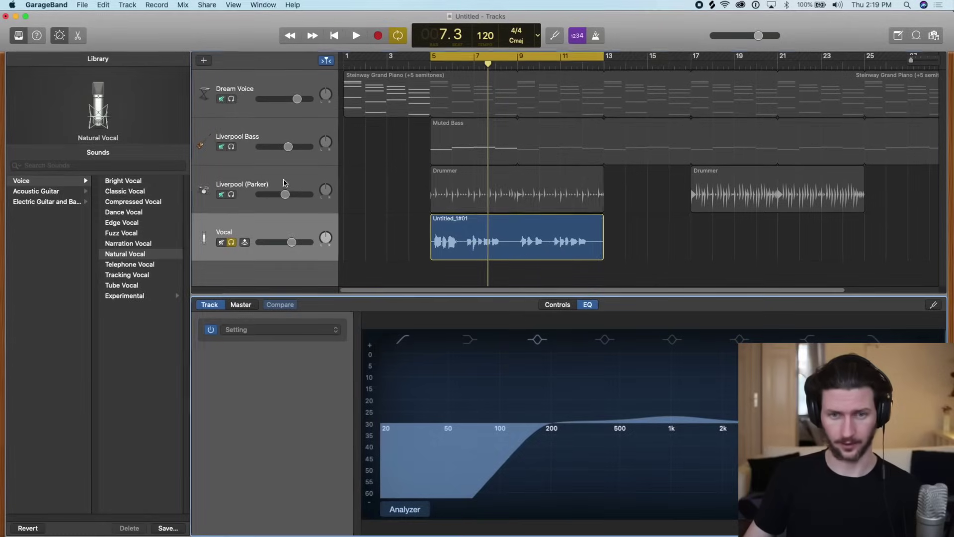
Solo the Liverpool (Parker) drummer, enable its EQ, then reselect Vocal and unsolo the drummer
click(47, 72)
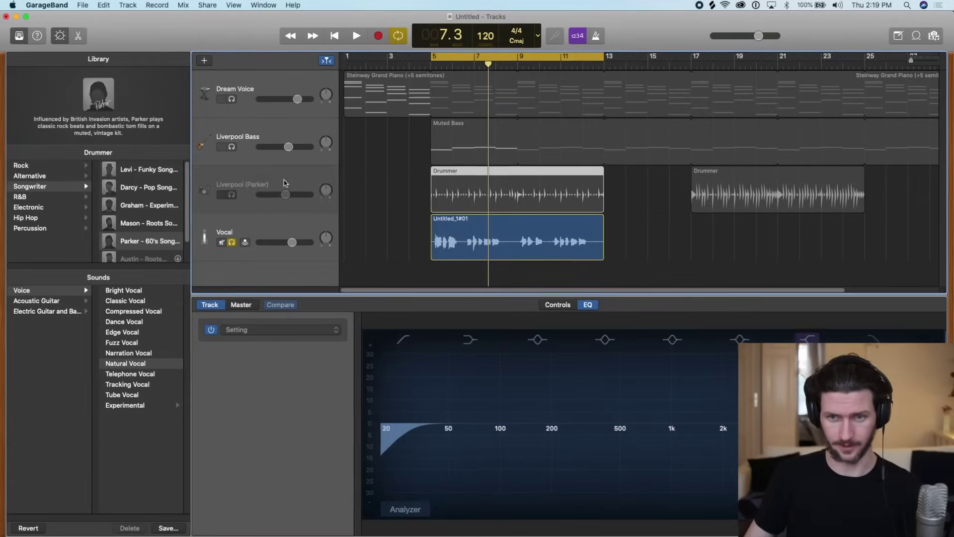
click(232, 194)
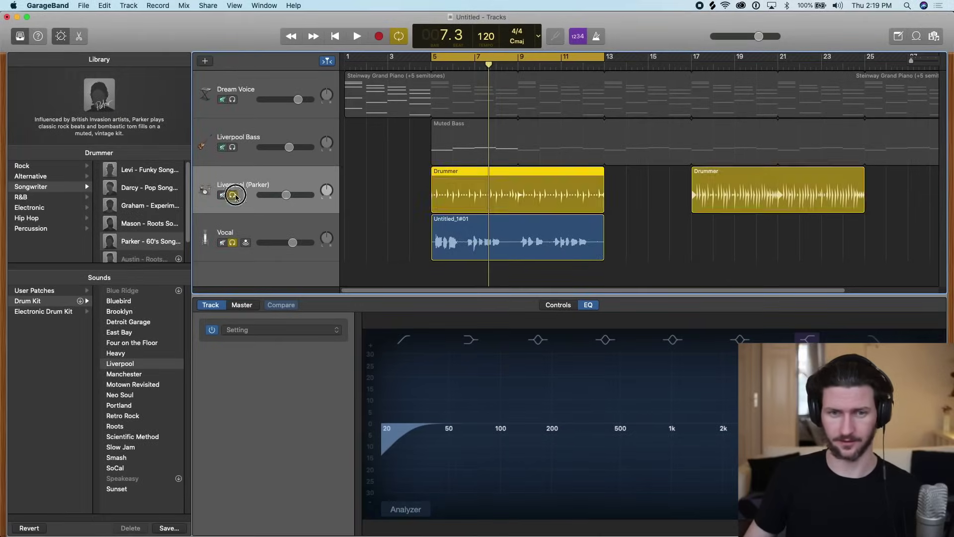
click(233, 242)
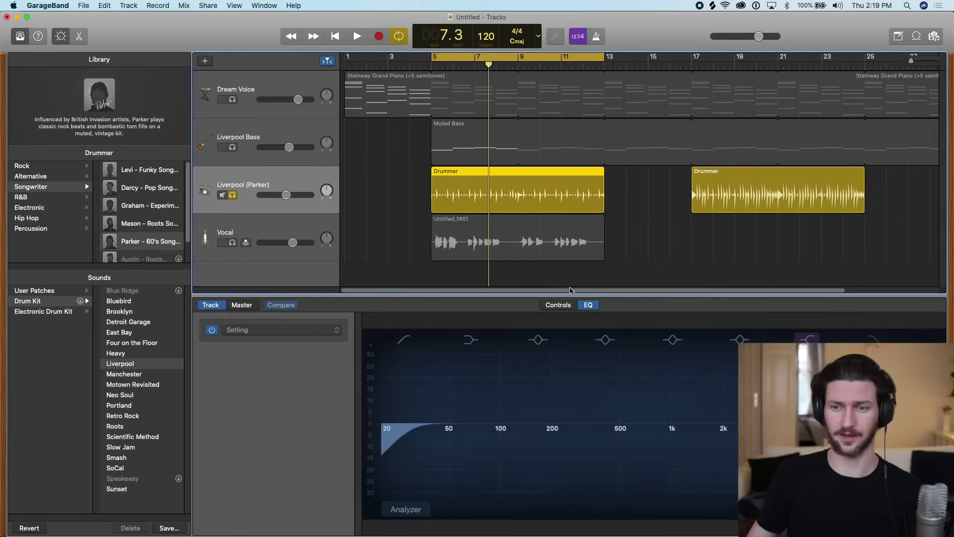
click(549, 398)
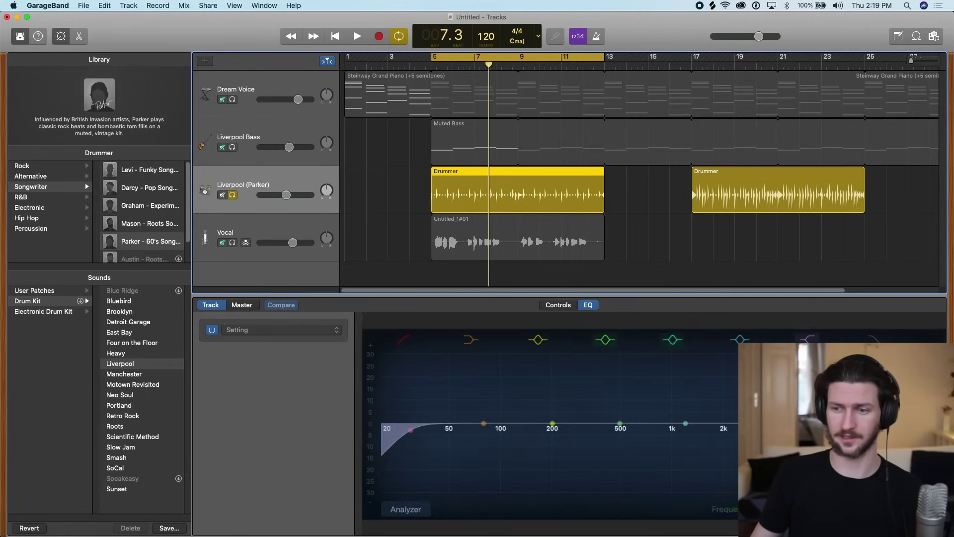
click(232, 242)
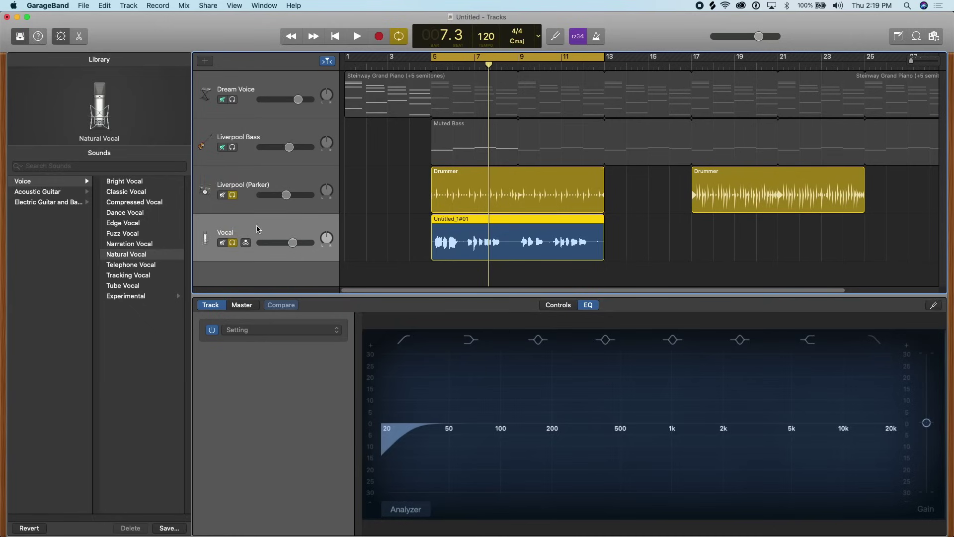
click(232, 194)
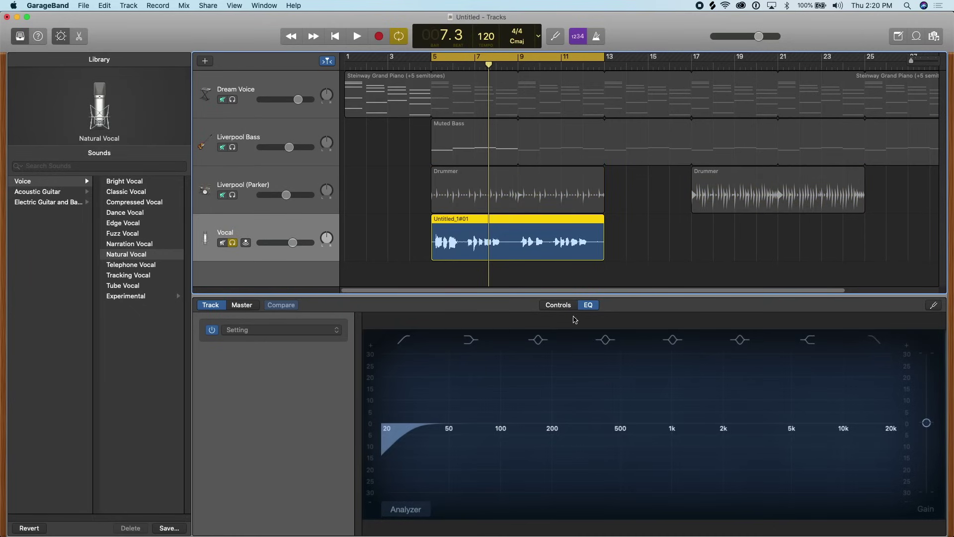
Review the Vocal's smart controls and EQ, then show the Liverpool Bass EQ with high cut off
click(557, 305)
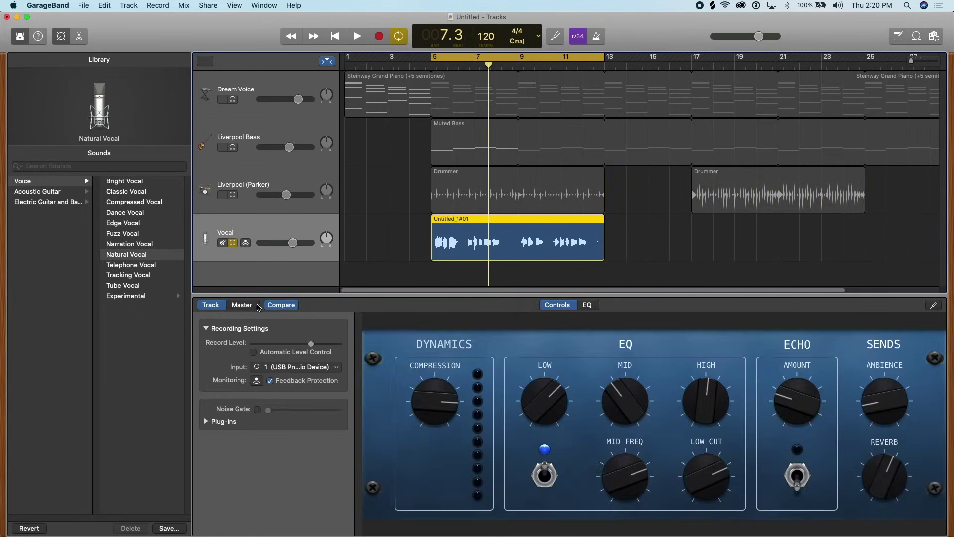
click(588, 304)
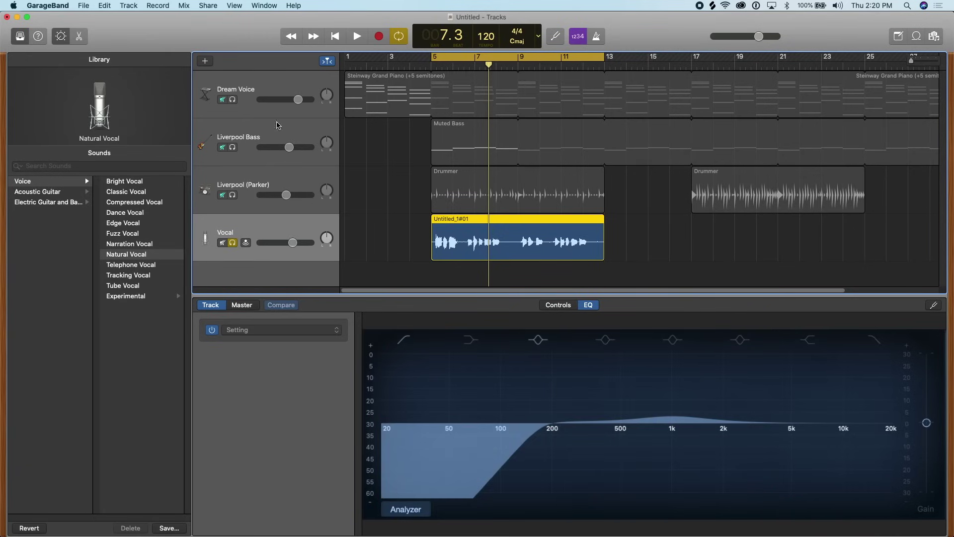
click(284, 128)
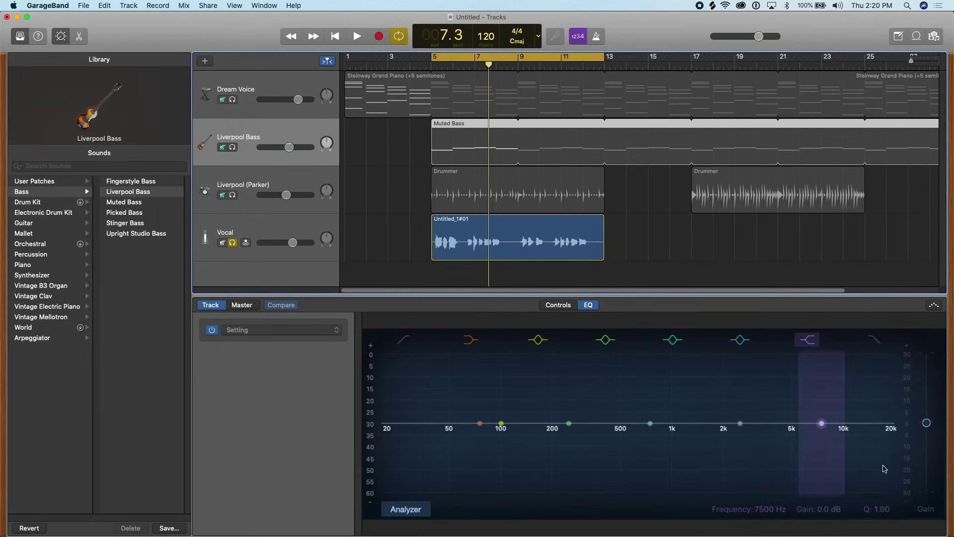
click(876, 342)
Pull the Liverpool Bass high cut down to about 600 Hz while auditioning the soloed bass
click(876, 342)
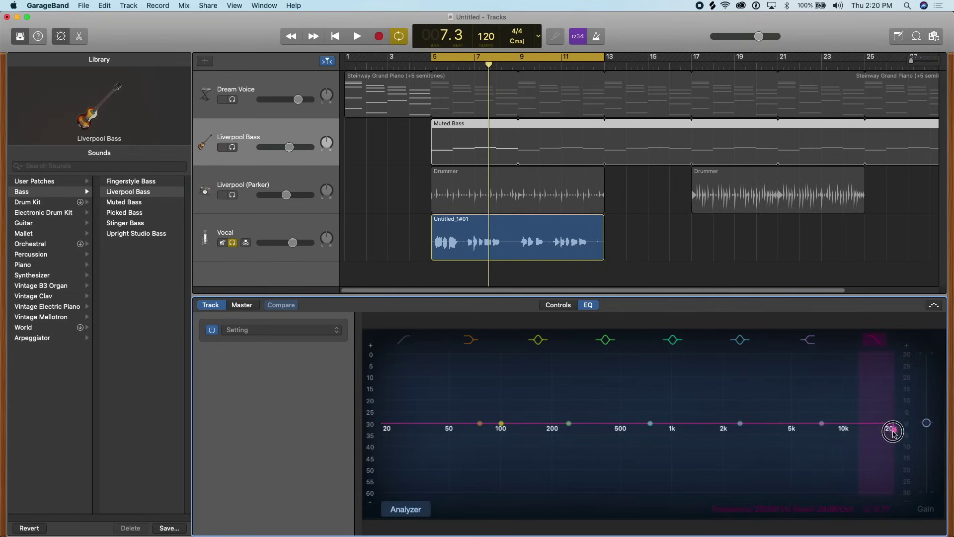
drag(892, 432, 636, 425)
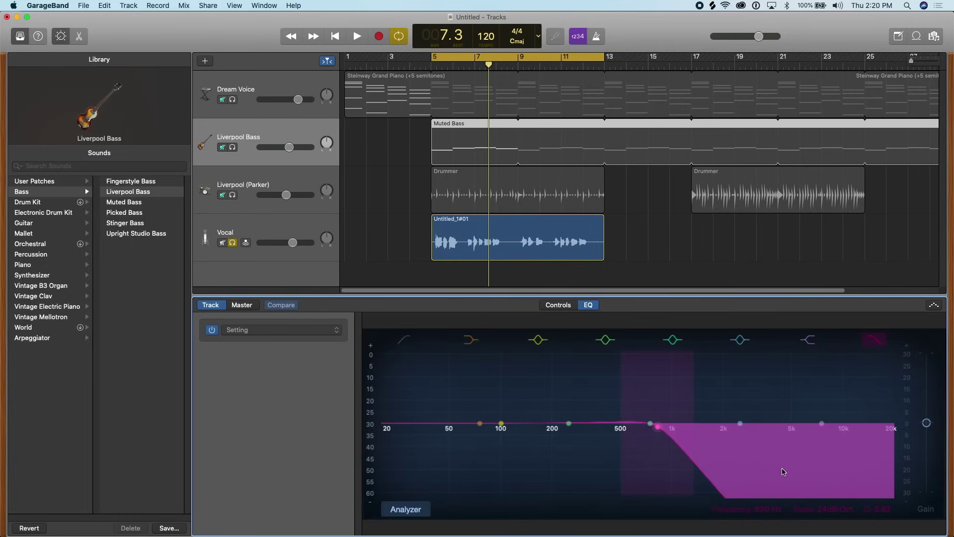
click(235, 149)
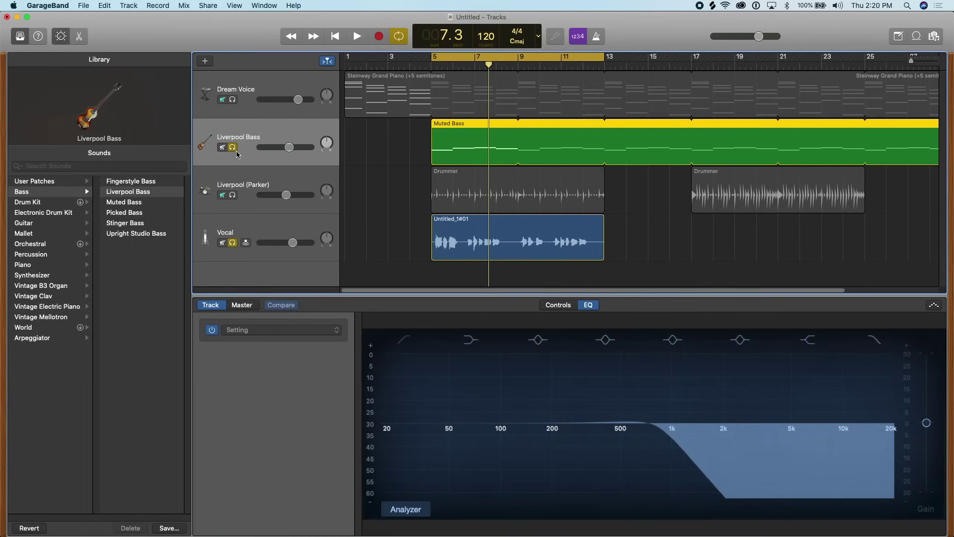
click(232, 243)
key(space)
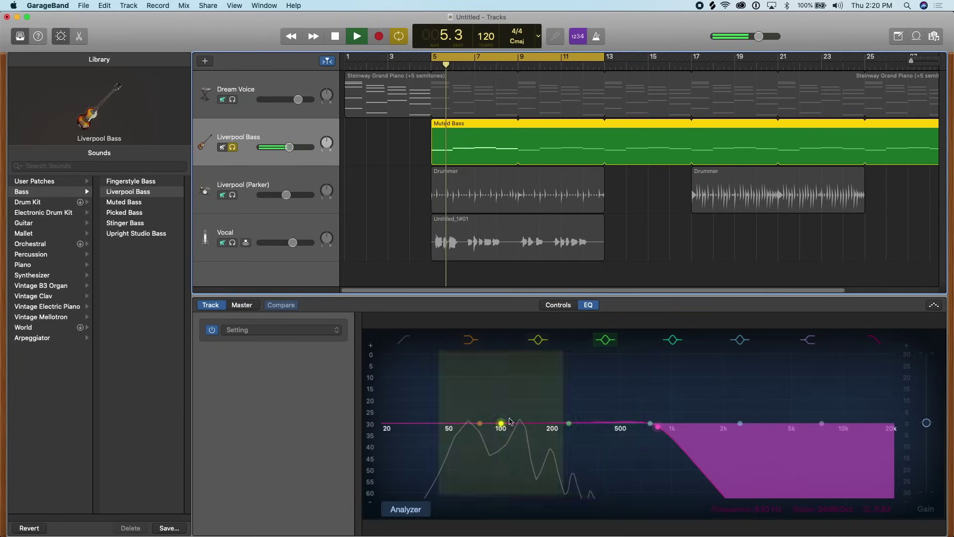
drag(657, 426, 632, 430)
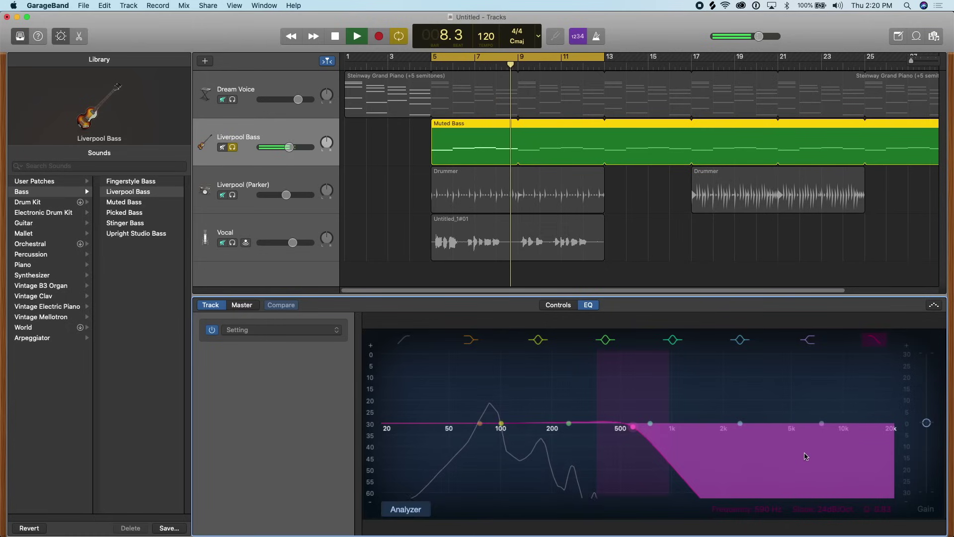
click(235, 147)
Solo and play Dream Voice, enabling its low cut around 200 Hz
click(272, 89)
key(s)
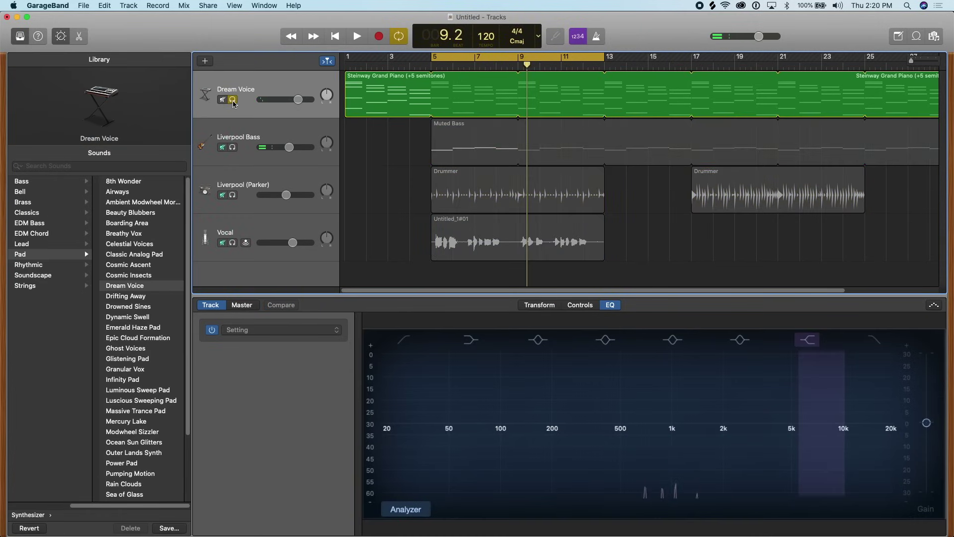
key(space)
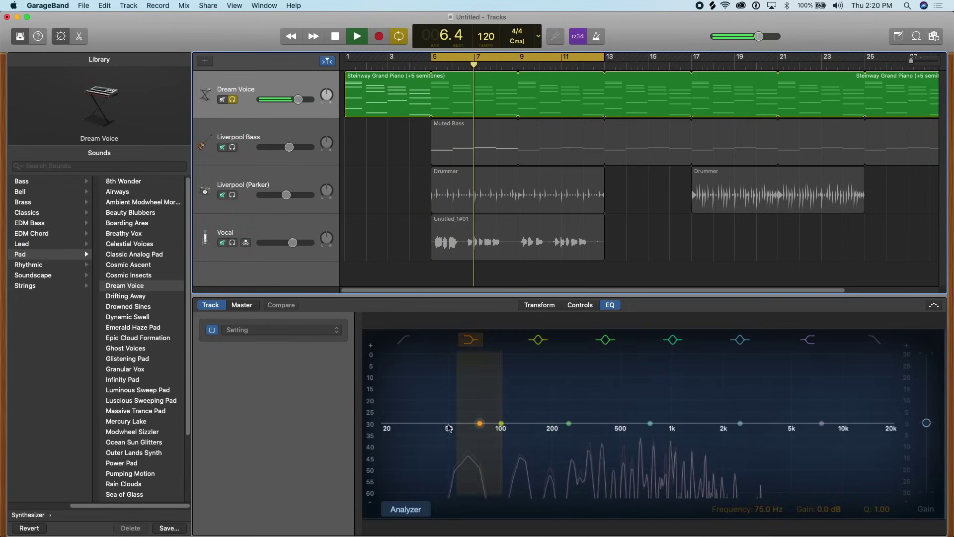
click(407, 343)
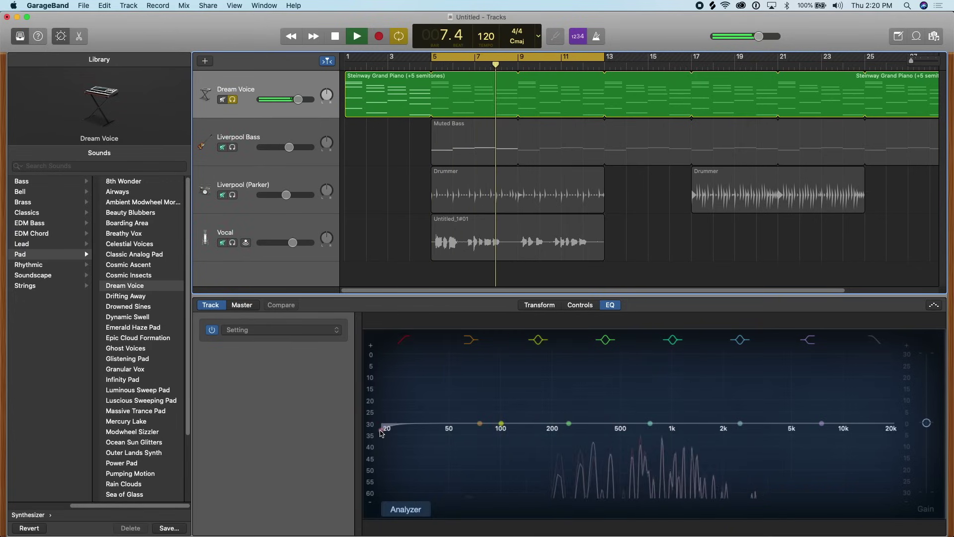
drag(383, 435, 558, 428)
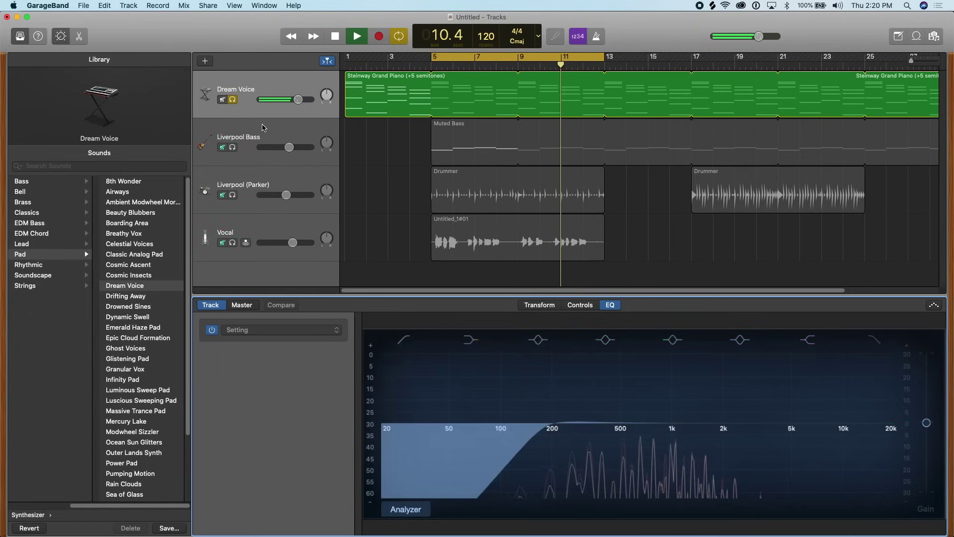
Lower Liverpool Bass to −7.8 dB and give Dream Voice a +3.5 dB high shelf at 3400 Hz
click(232, 147)
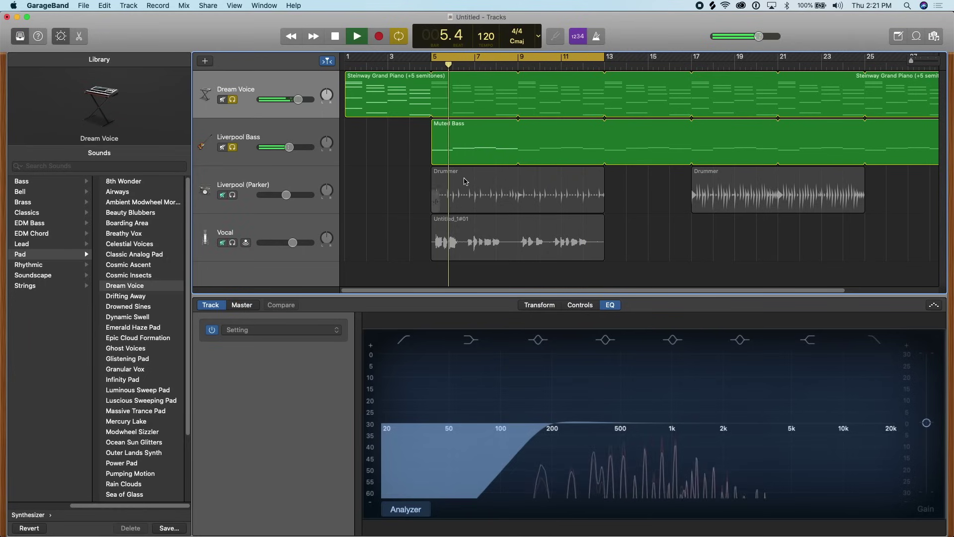
drag(289, 147, 282, 147)
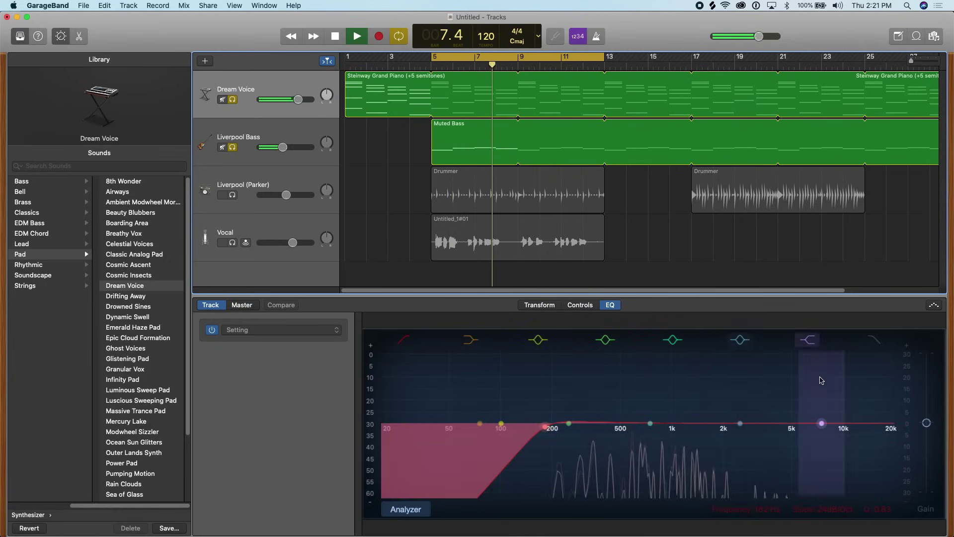
key(space)
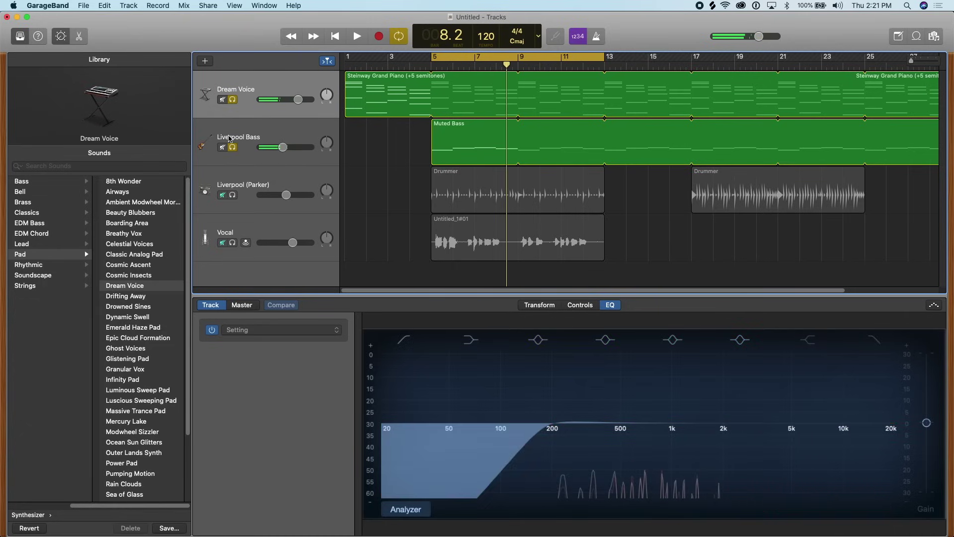
click(233, 147)
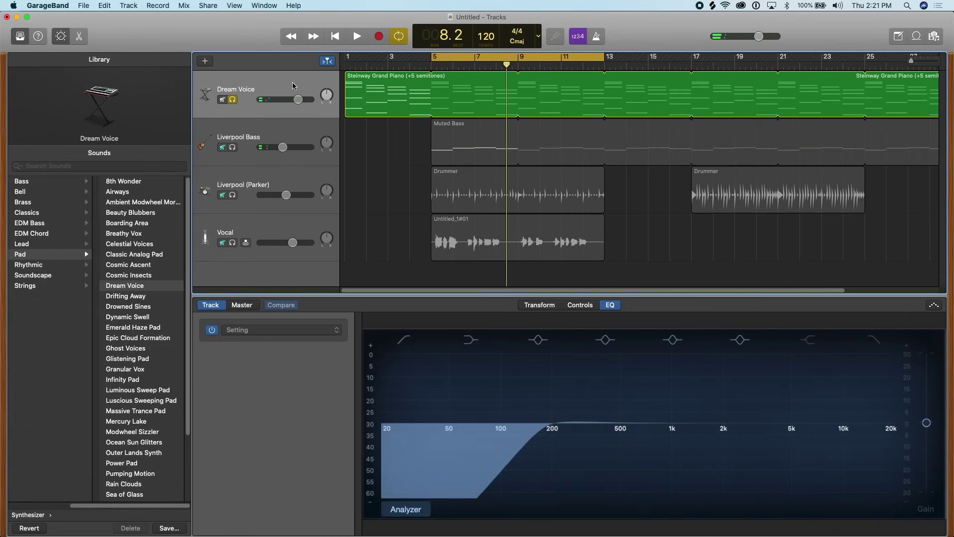
click(804, 346)
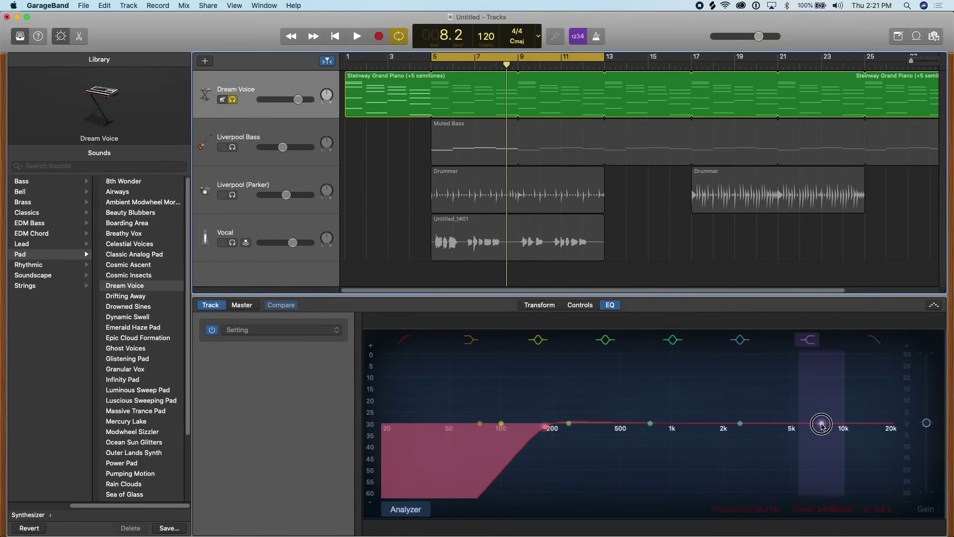
drag(822, 424, 759, 413)
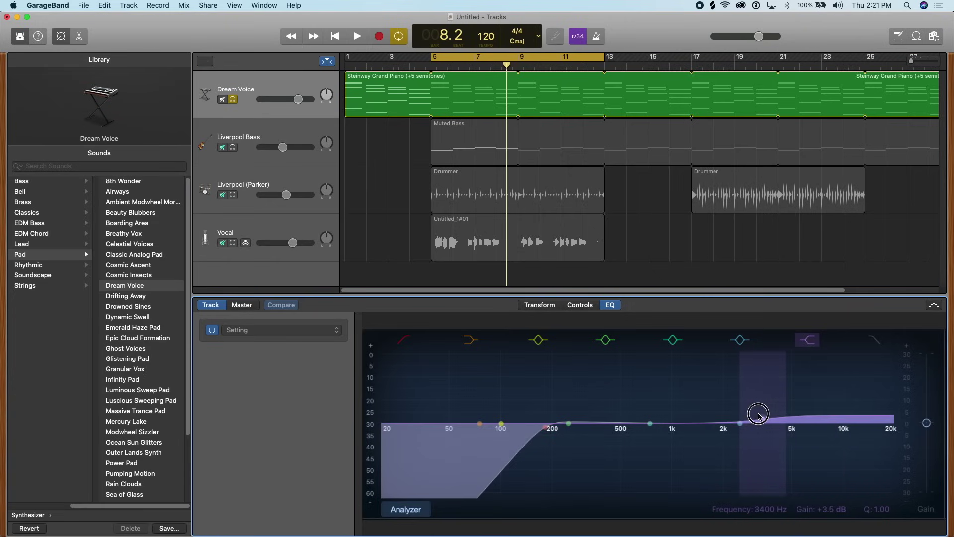